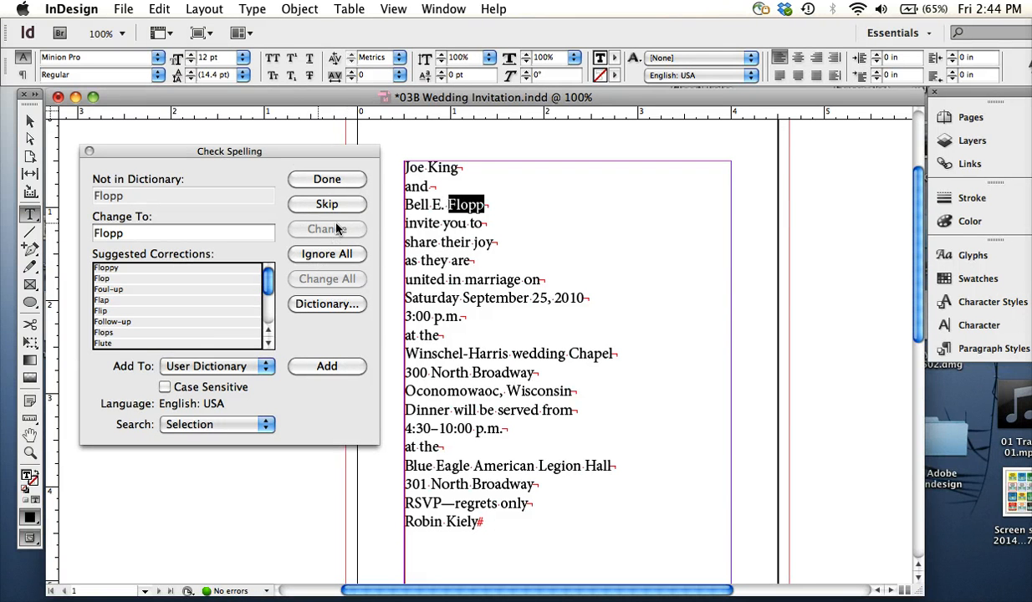
Spell-check the whole invitation text, skipping the flagged surname and the chapel name Winschel-Harris
click(444, 266)
key(super+a)
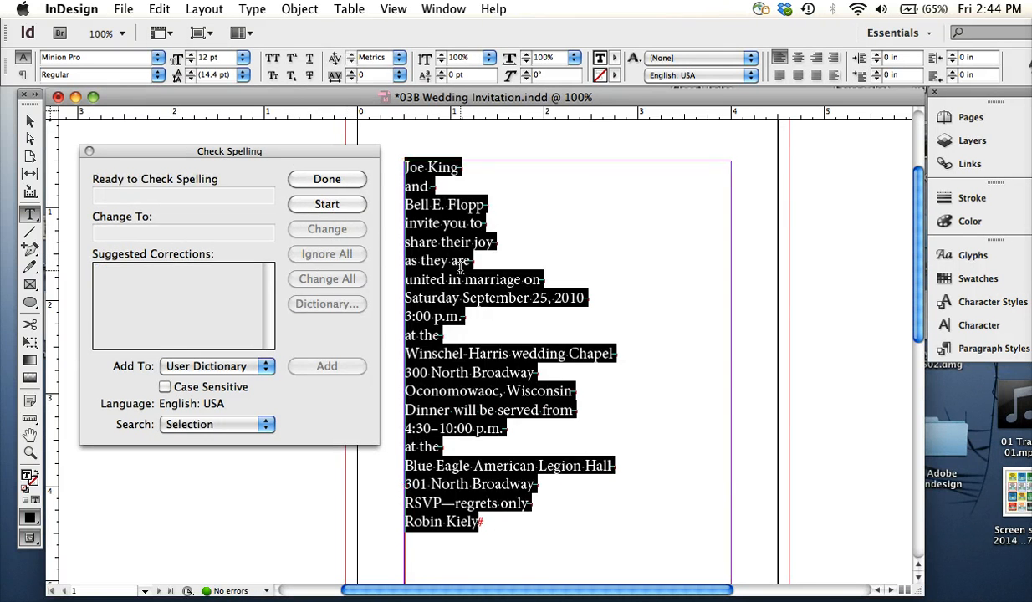
click(468, 309)
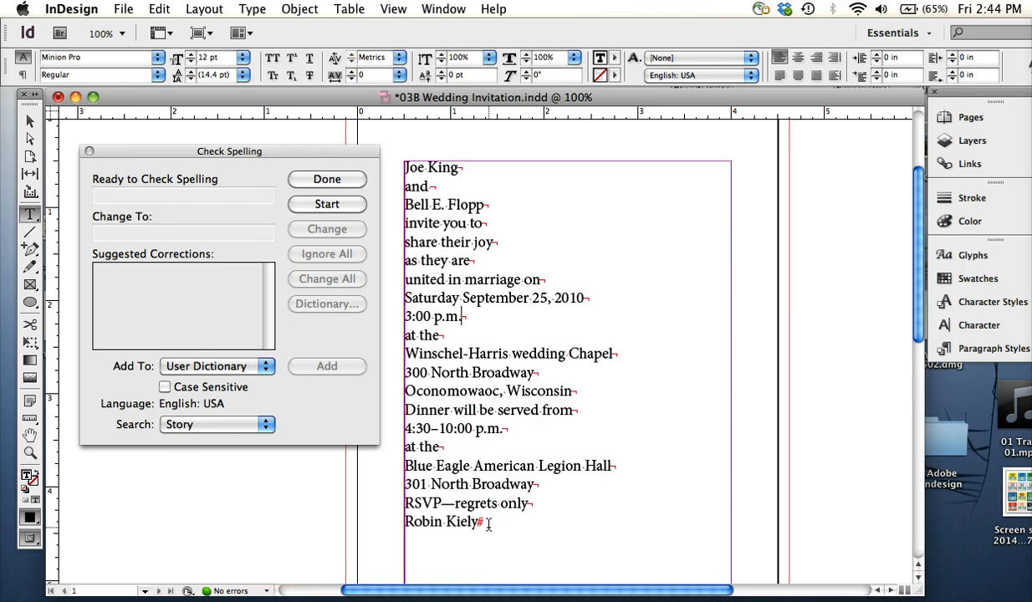
drag(489, 524, 334, 116)
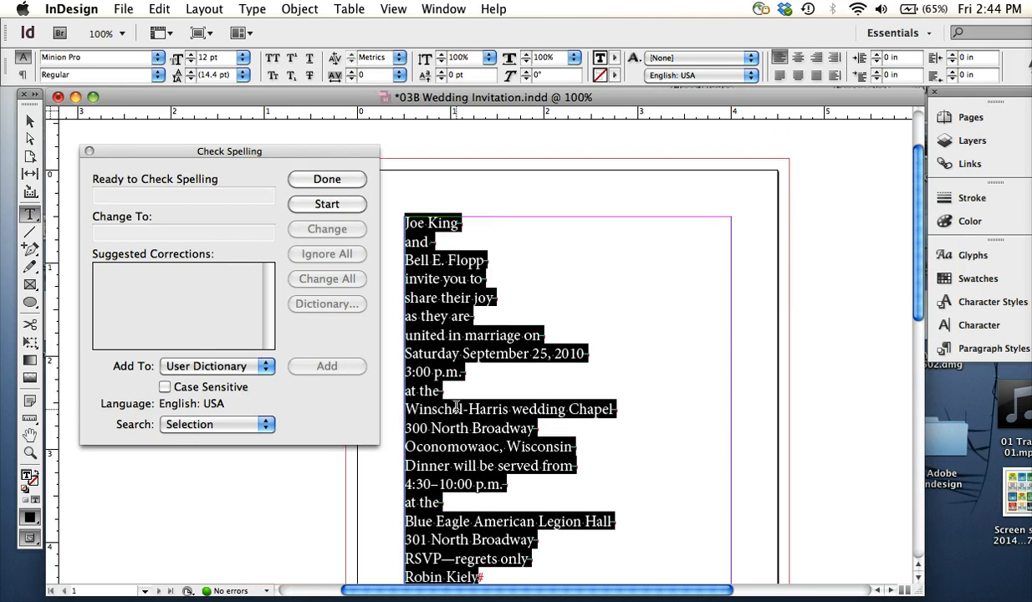
click(310, 204)
click(211, 233)
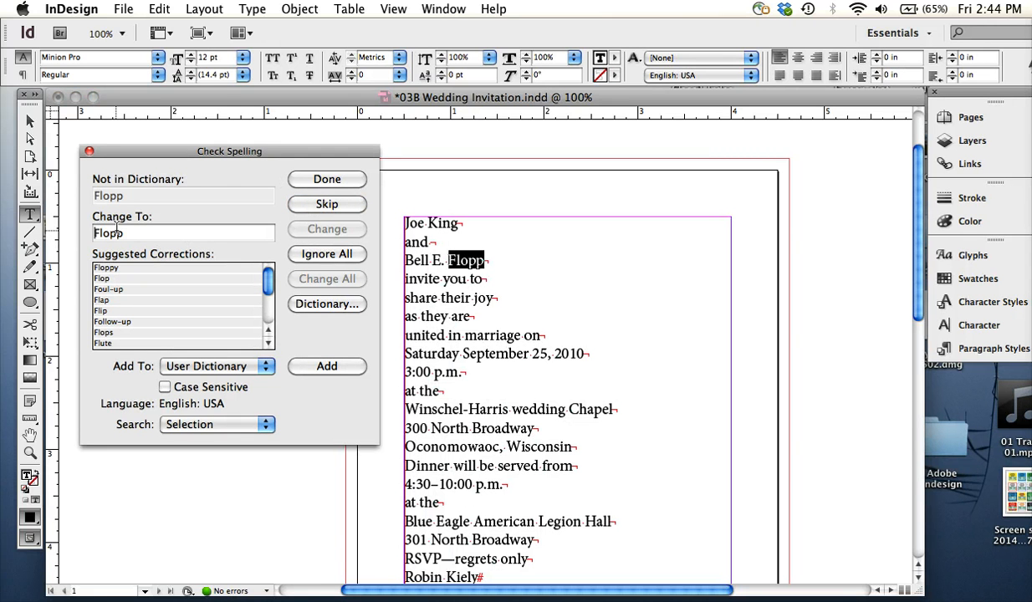
drag(125, 234, 92, 233)
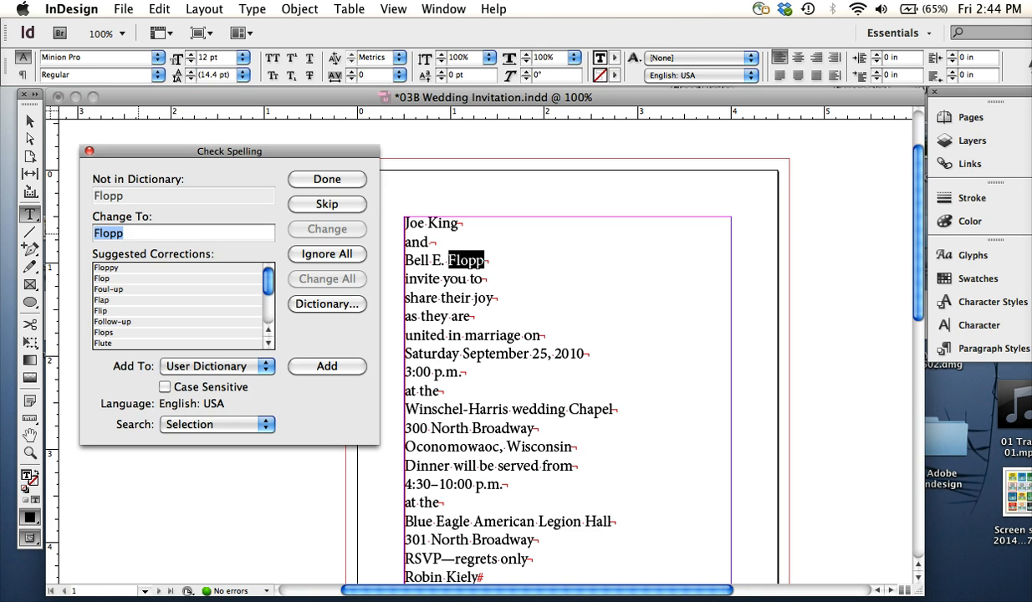
click(324, 205)
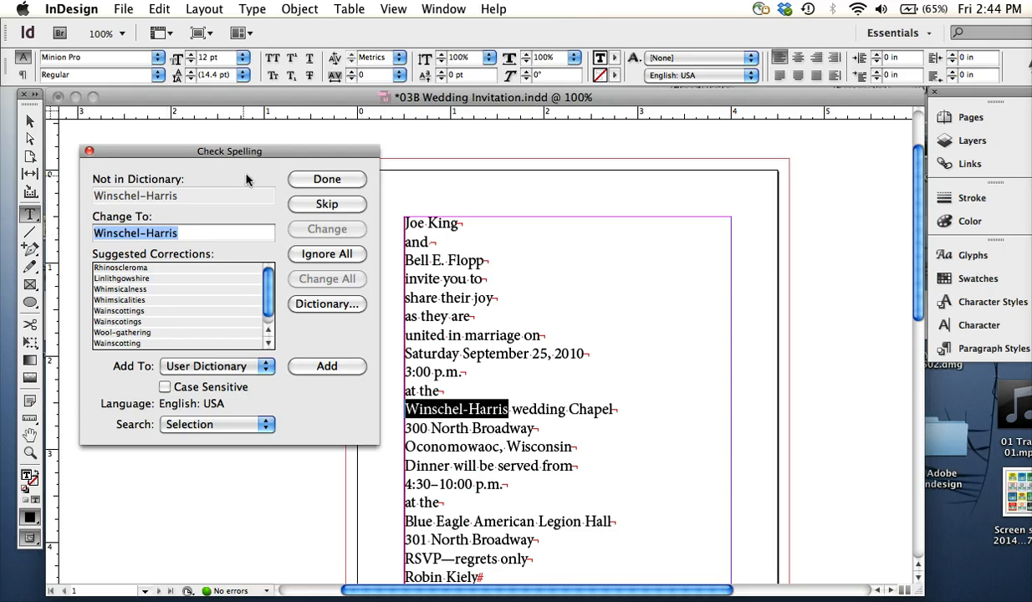
click(313, 208)
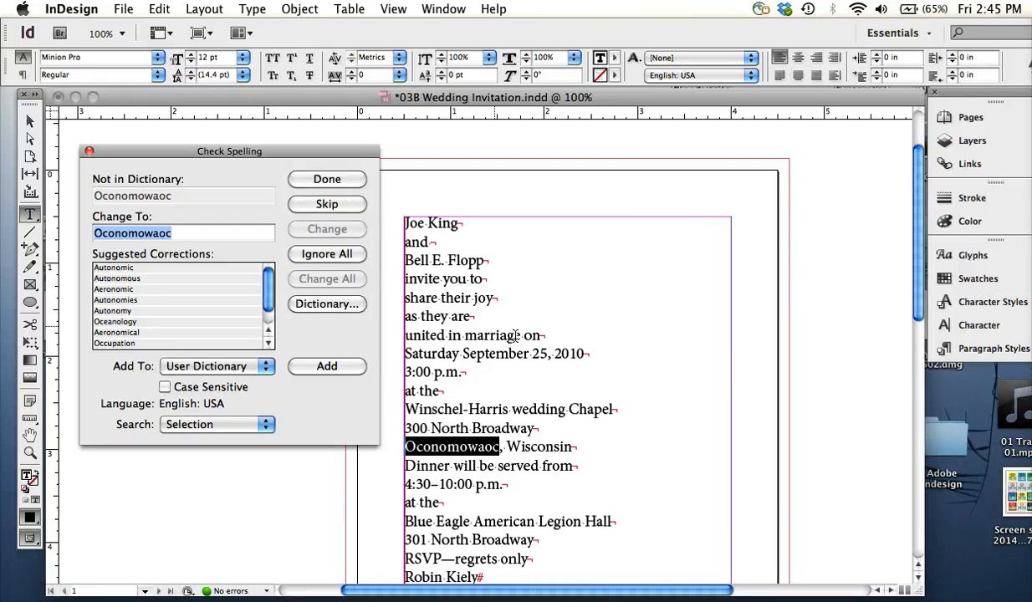
Correct the flagged town name to Oconomowoc and finish the spelling check
click(139, 234)
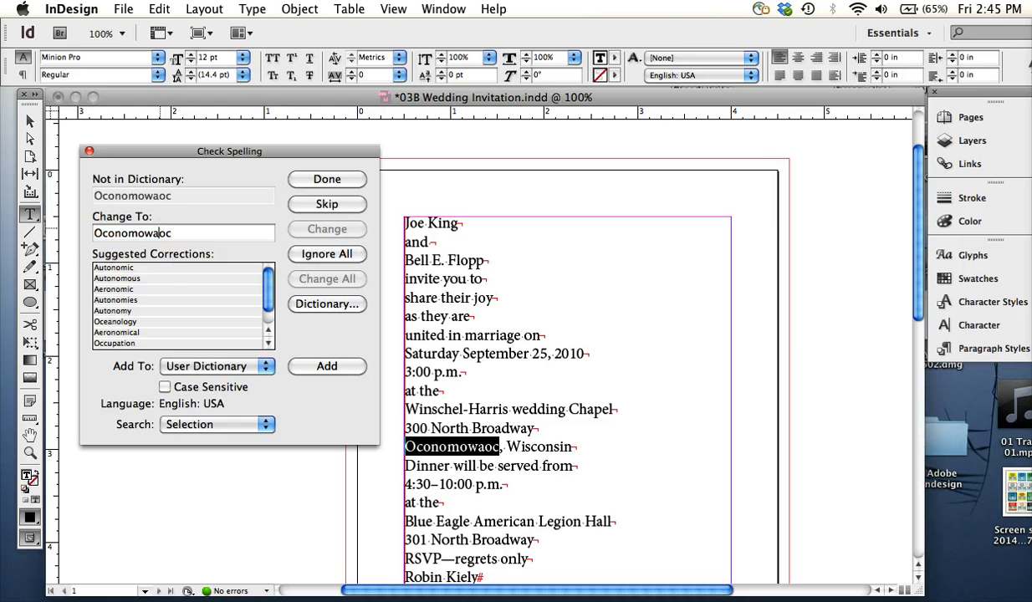
key(BackSpace)
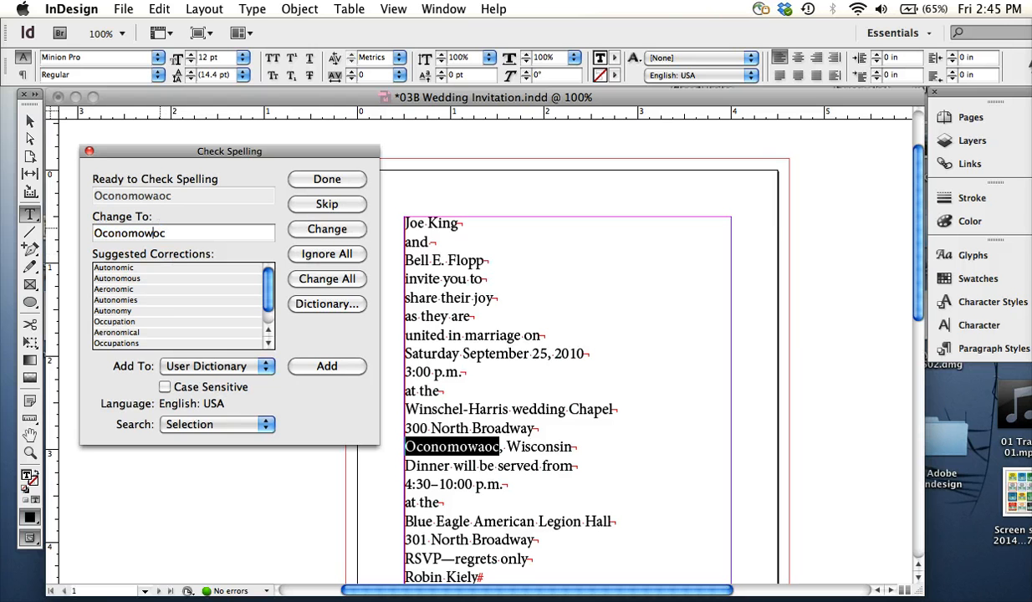
click(344, 230)
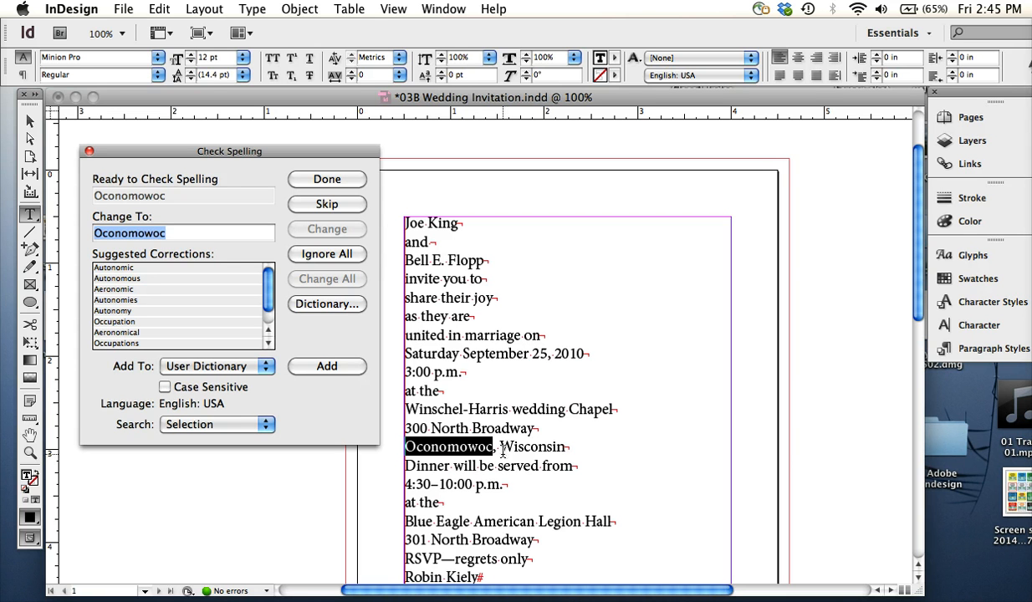
click(328, 205)
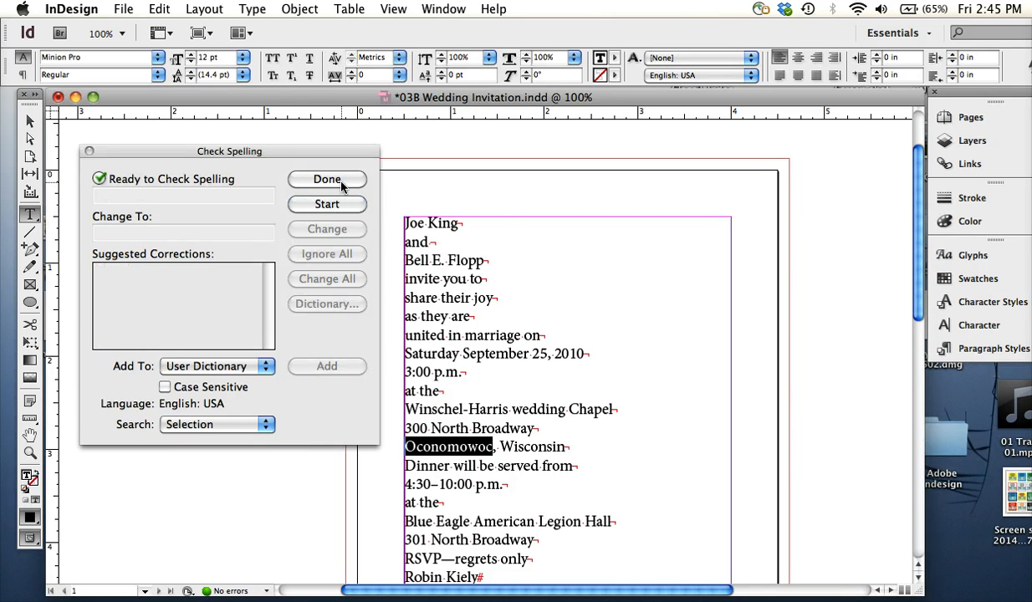
click(341, 187)
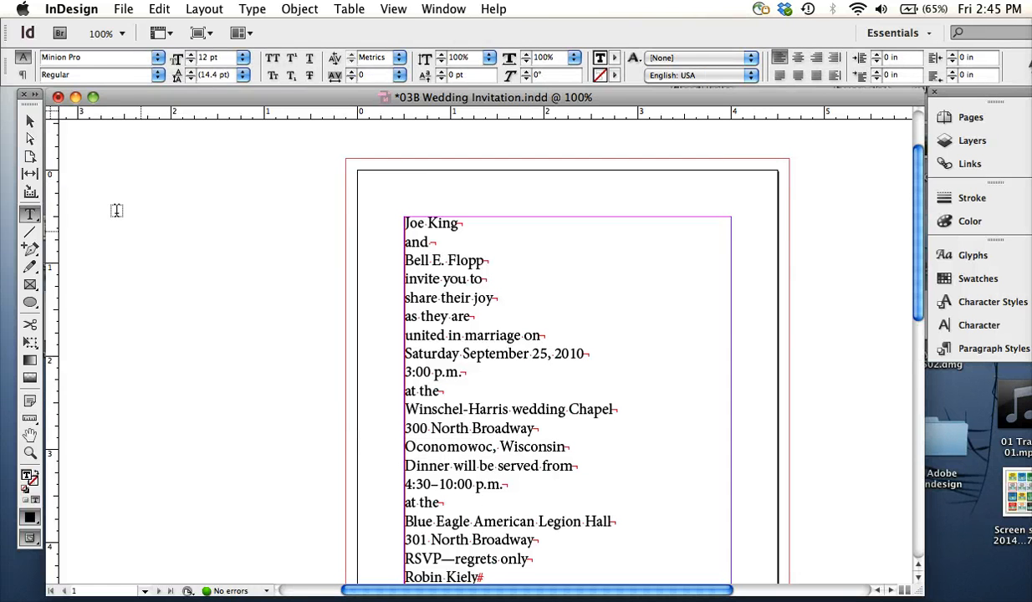
Examine the invitation from its text frame down to the ring photo, and view the selected text frame at 125%
click(30, 121)
click(294, 312)
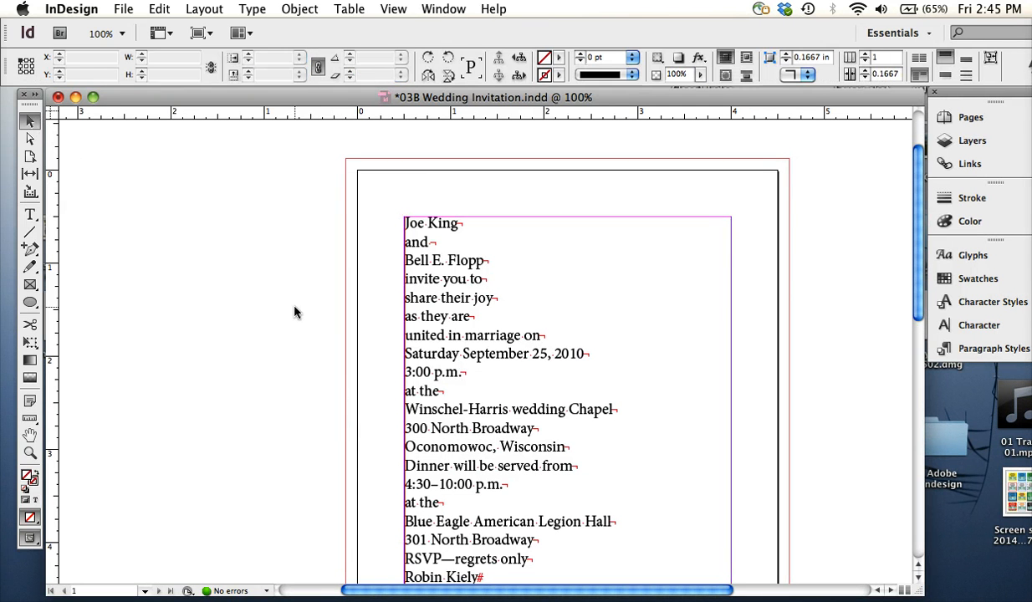
scroll(514, 324, down, 10)
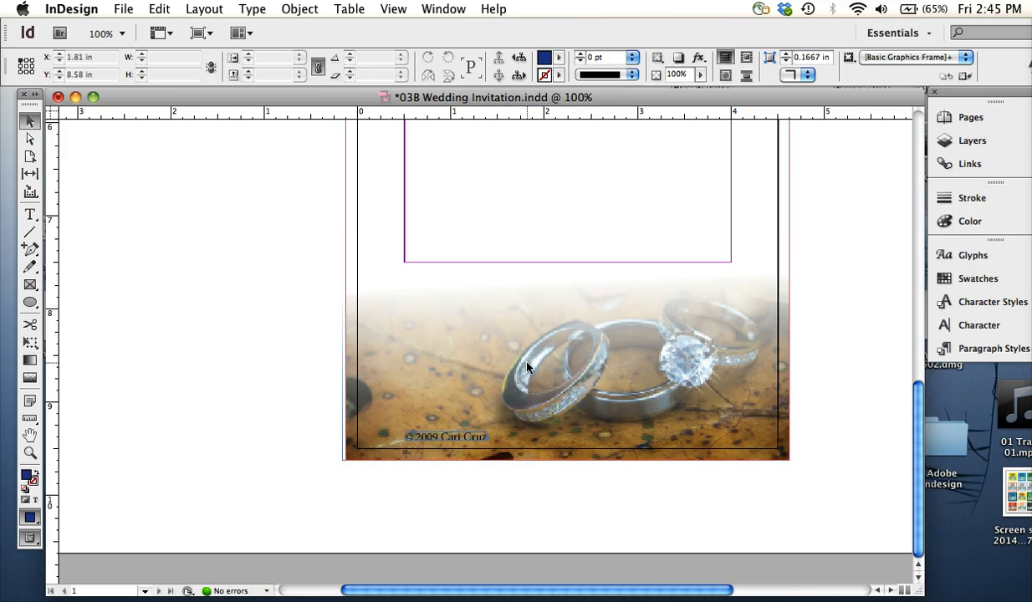
scroll(527, 366, up, 10)
scroll(525, 364, down, 2)
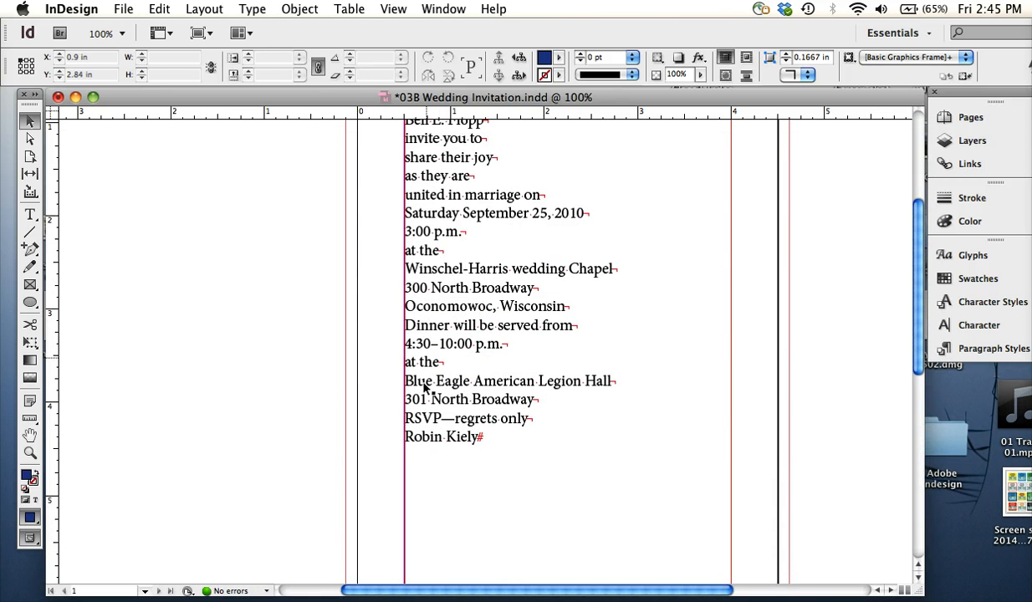
click(435, 351)
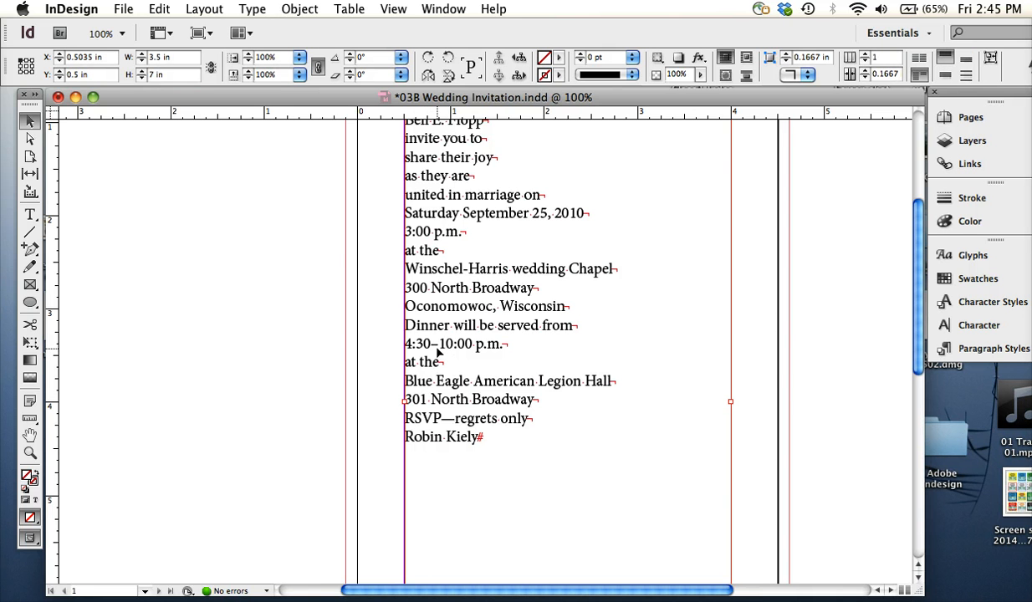
key(super+equal)
scroll(438, 352, up, 10)
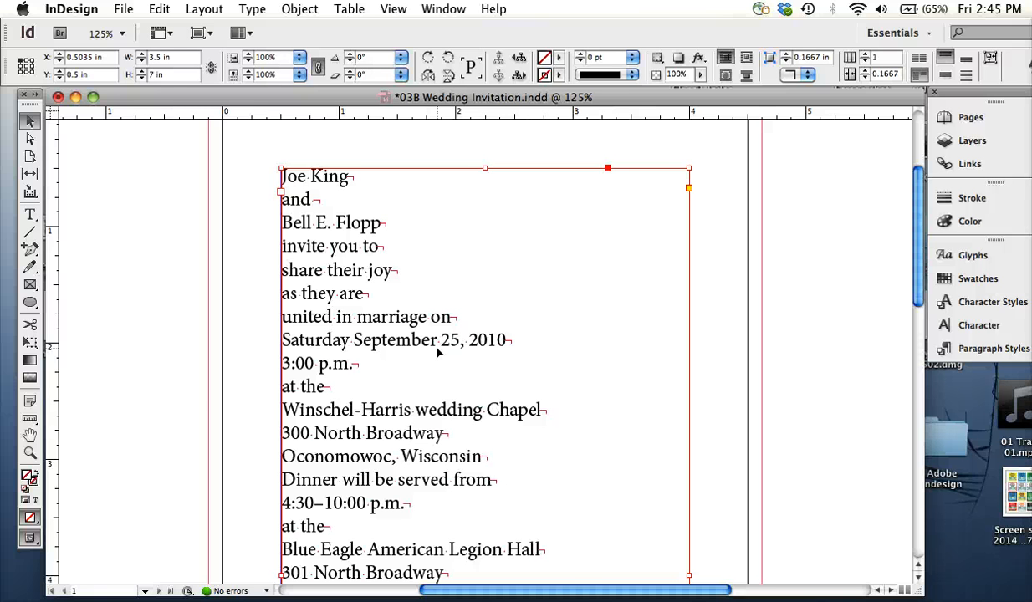
Examine how the ceremony time and the dinner hours are written in the invitation text
key(t)
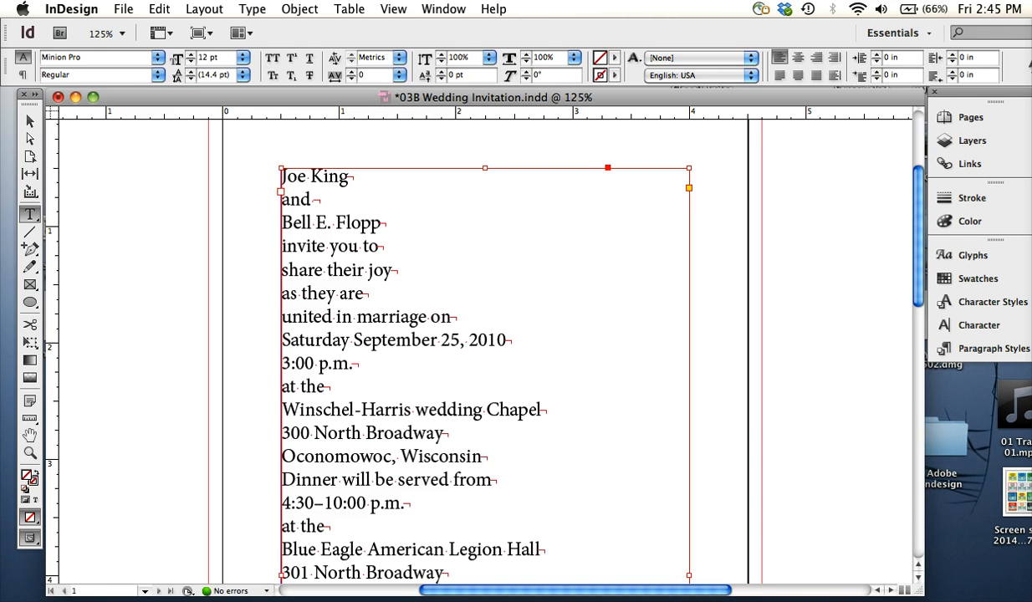
super+click(196, 315)
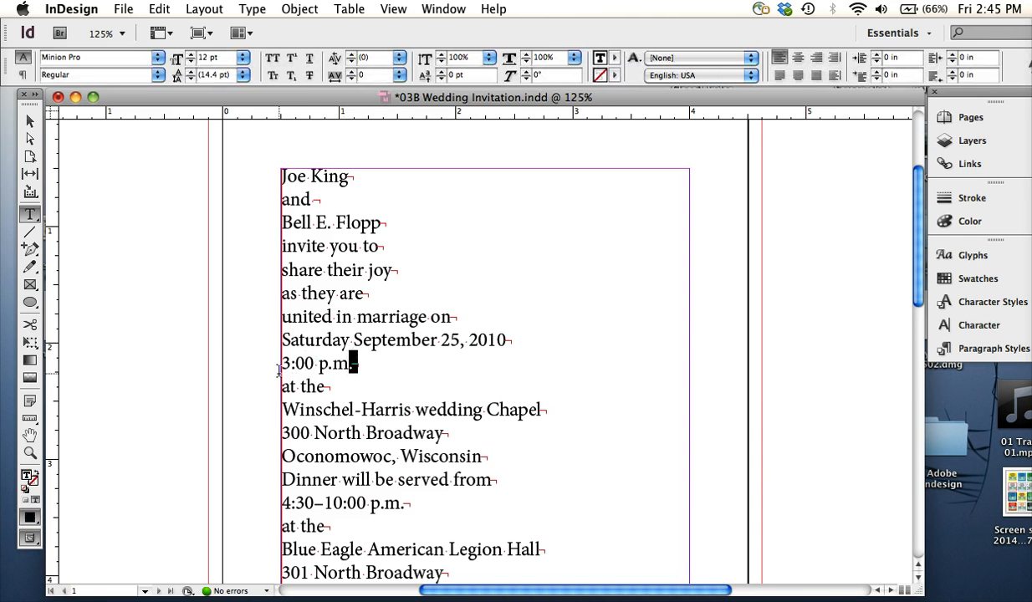
drag(352, 363, 278, 362)
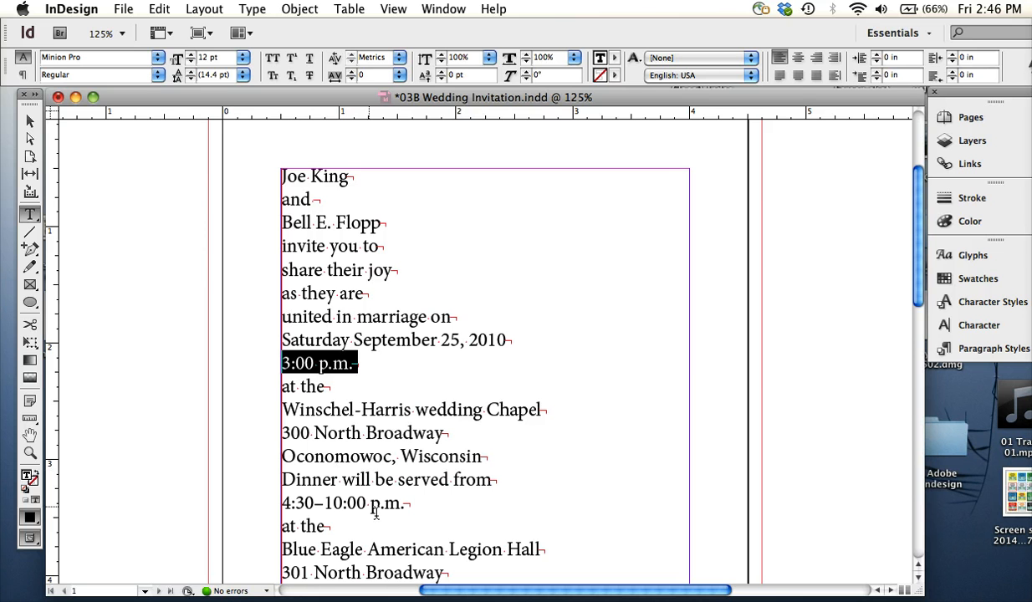
drag(368, 503, 281, 502)
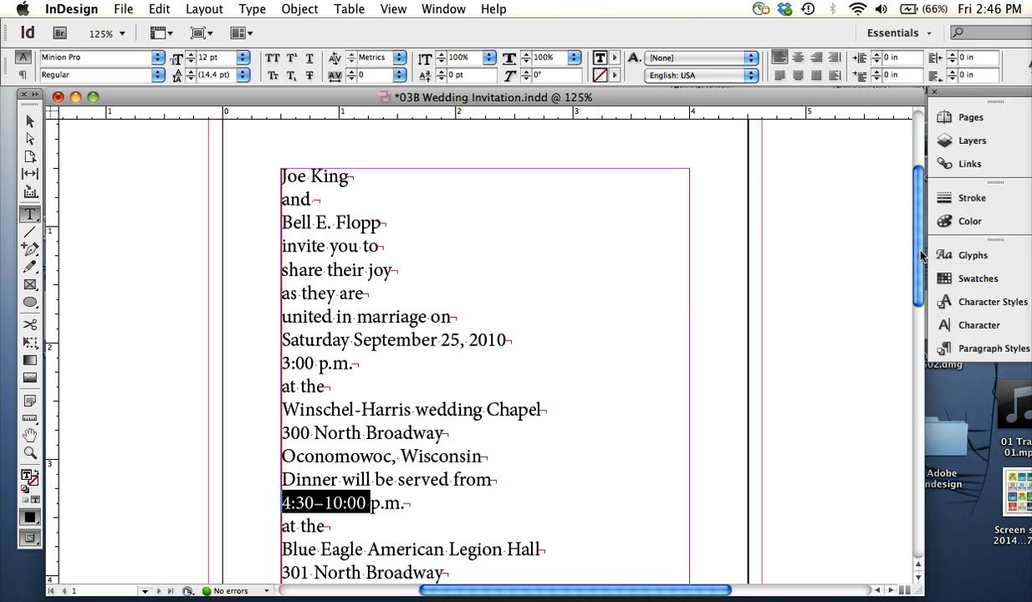
scroll(899, 260, down, 3)
scroll(913, 293, up, 1)
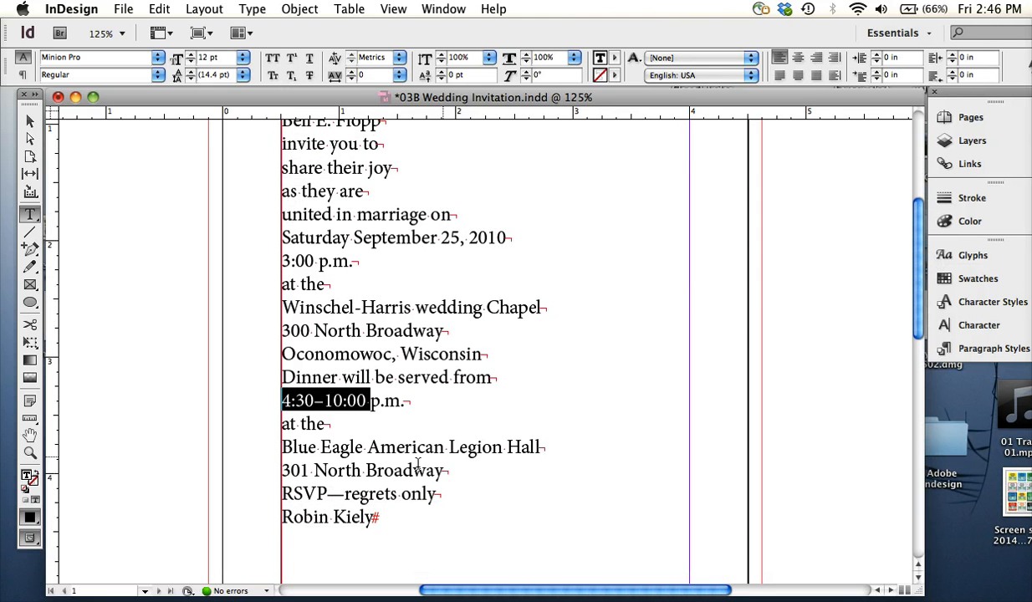
Compare the dash in the dinner hours, the dash in the RSVP line and the hyphen in the chapel name
click(317, 350)
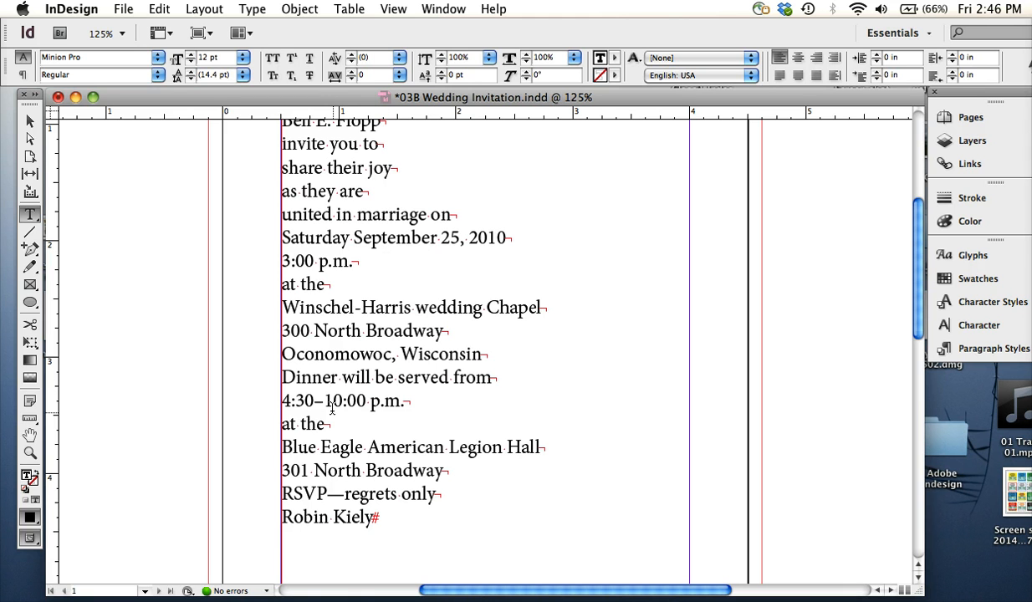
drag(333, 401, 325, 402)
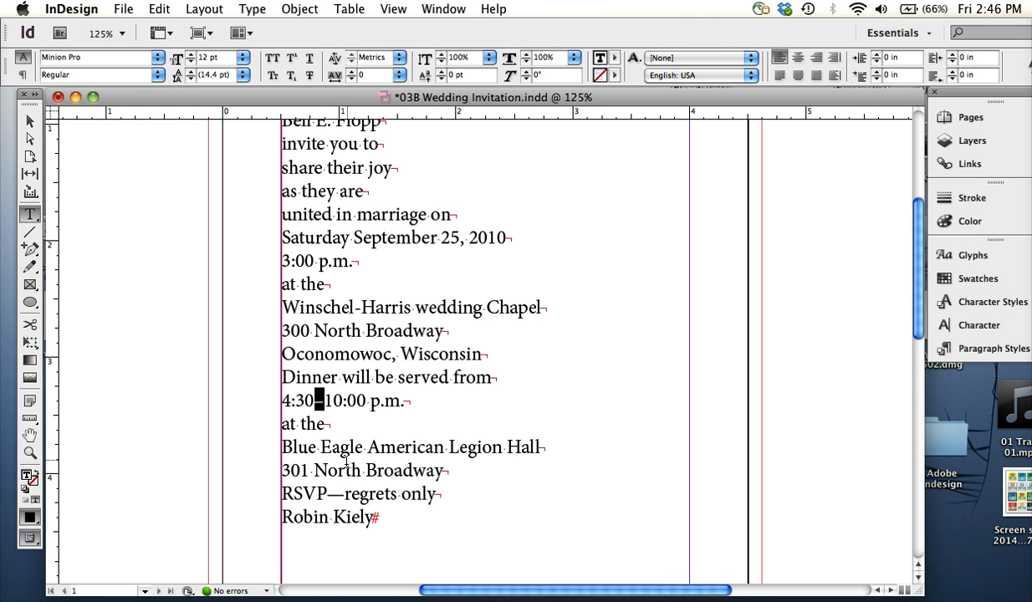
drag(332, 405, 313, 402)
click(330, 405)
double_click(336, 494)
drag(353, 307, 363, 307)
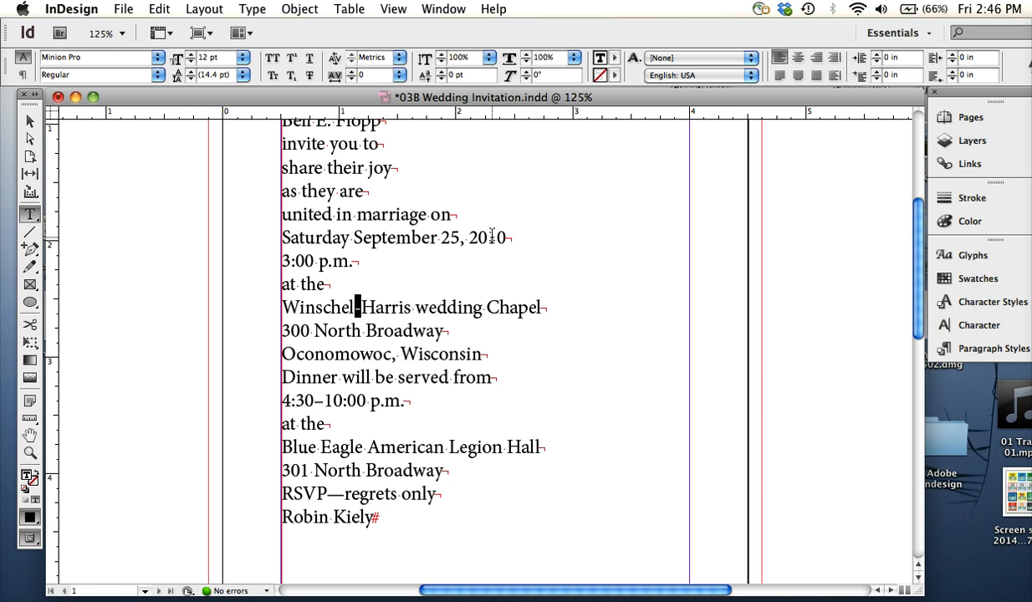
Examine the hyphenated chapel name Winschel-Harris and its hyphen at 200% magnification
key(super+equal)
key(super+equal)
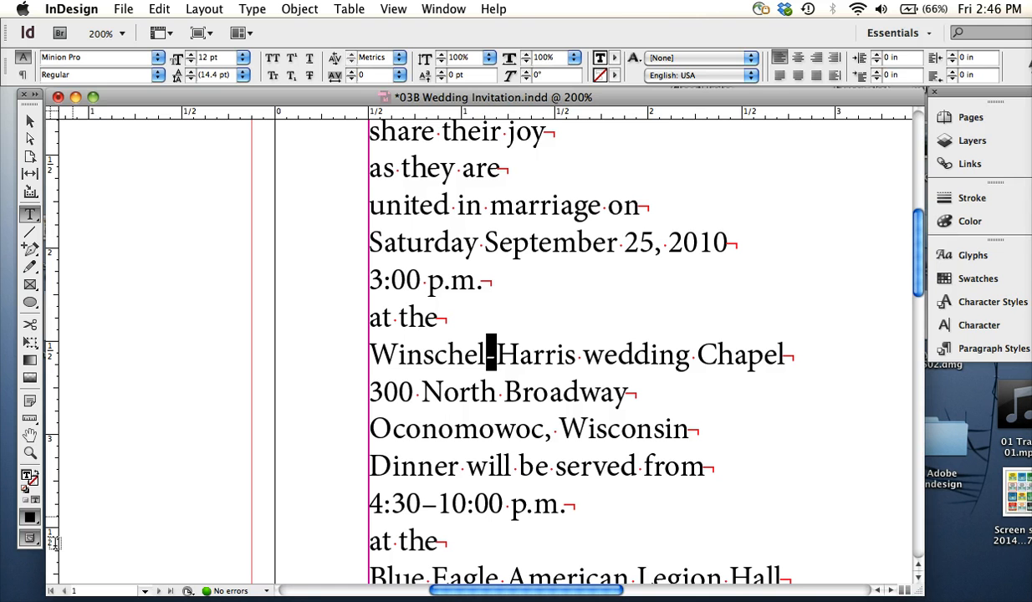
click(57, 599)
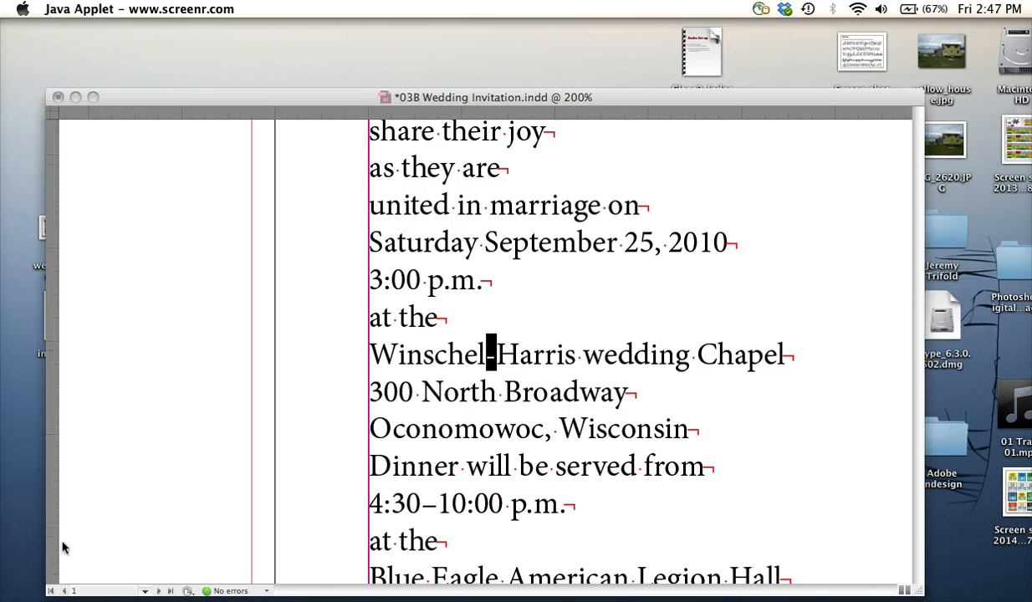
click(63, 547)
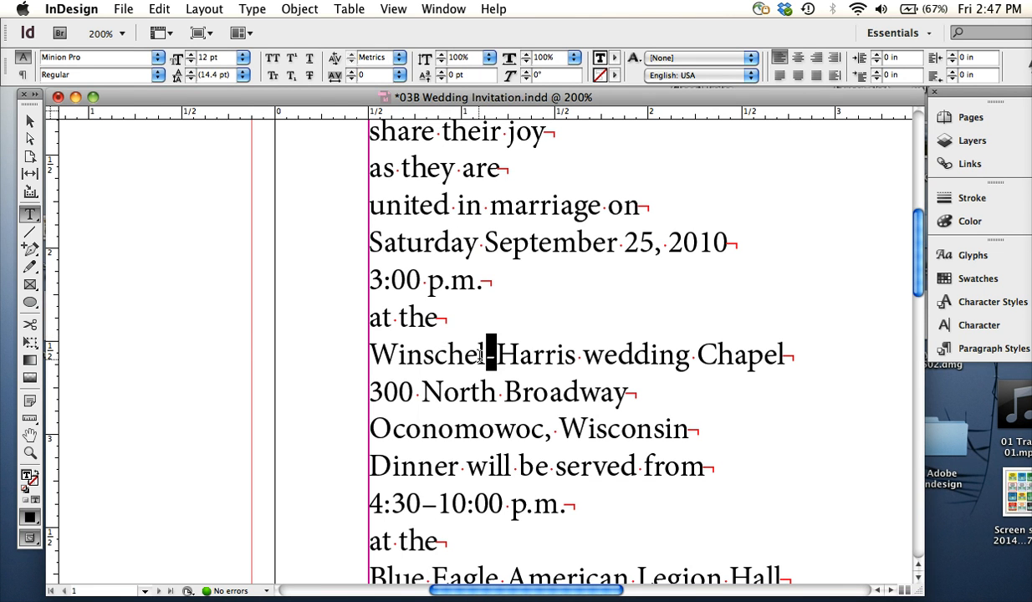
drag(398, 354, 497, 355)
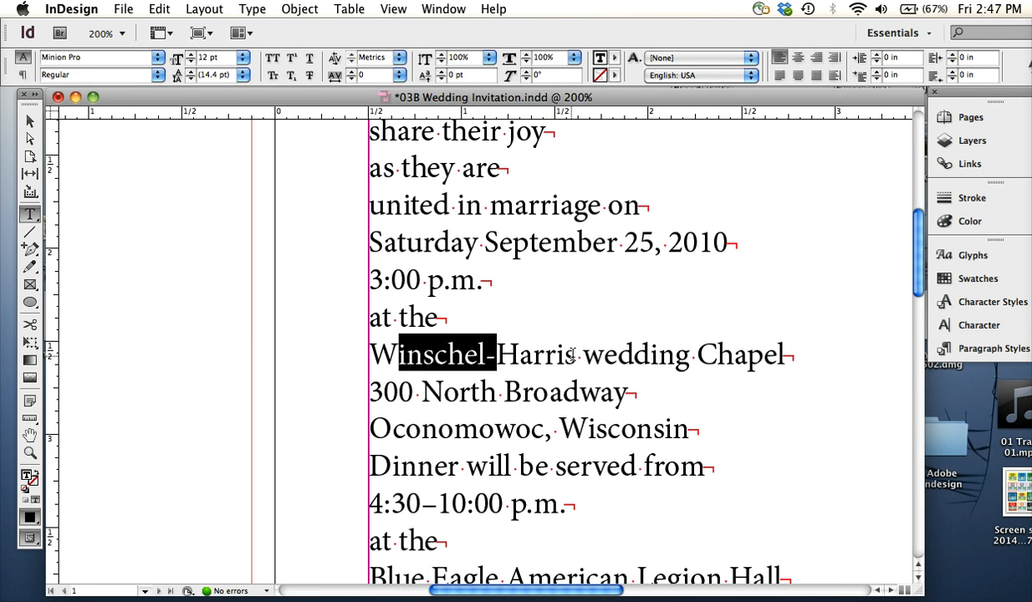
drag(576, 355, 372, 354)
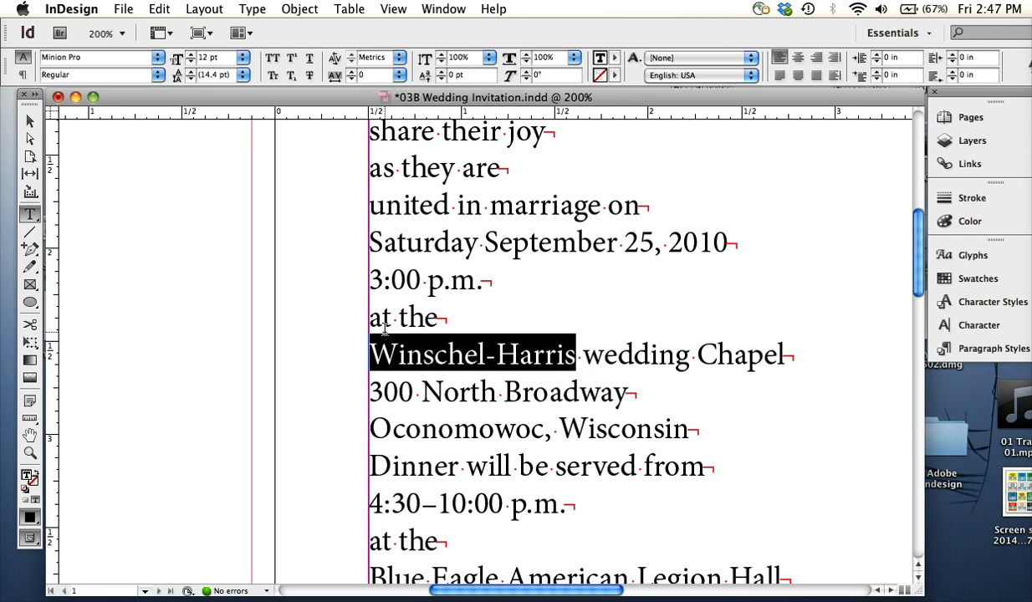
click(483, 349)
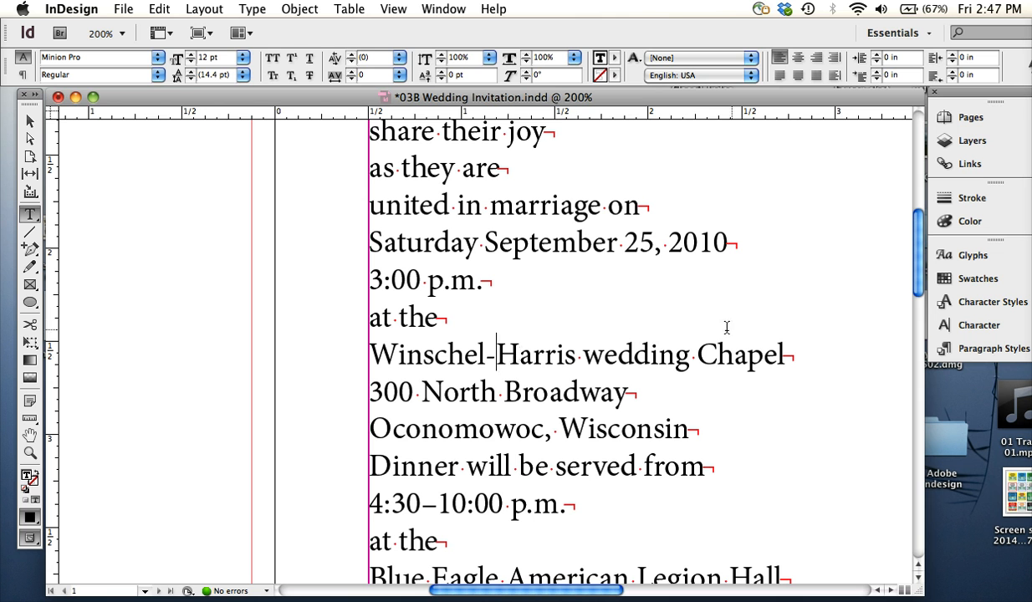
key(Right)
drag(484, 354, 490, 353)
click(493, 357)
scroll(897, 281, down, 10)
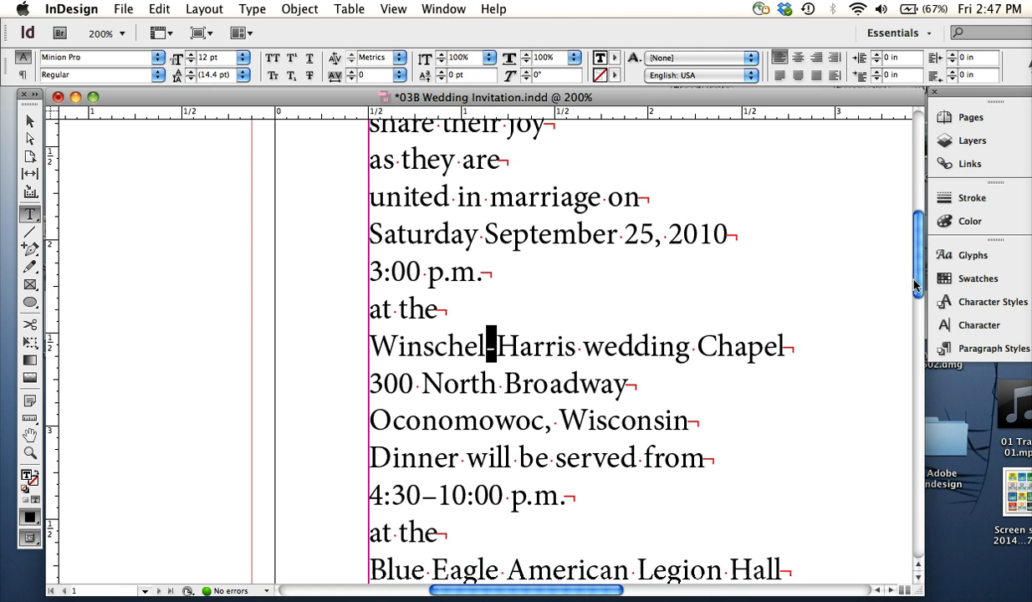
scroll(889, 332, up, 6)
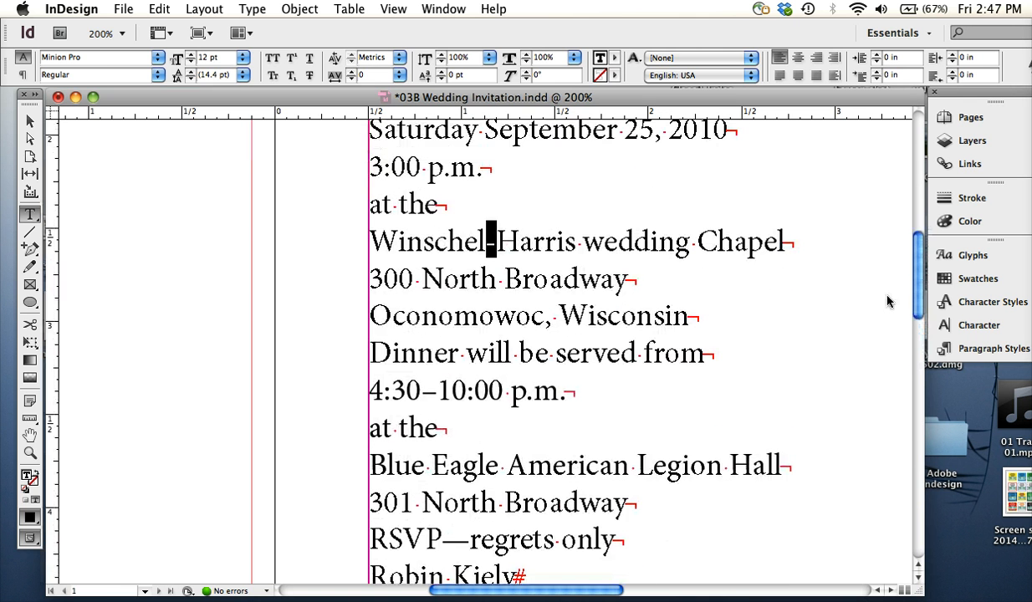
Highlight the hyphen in the chapel name Winschel-Harris to inspect it as a single character
click(497, 245)
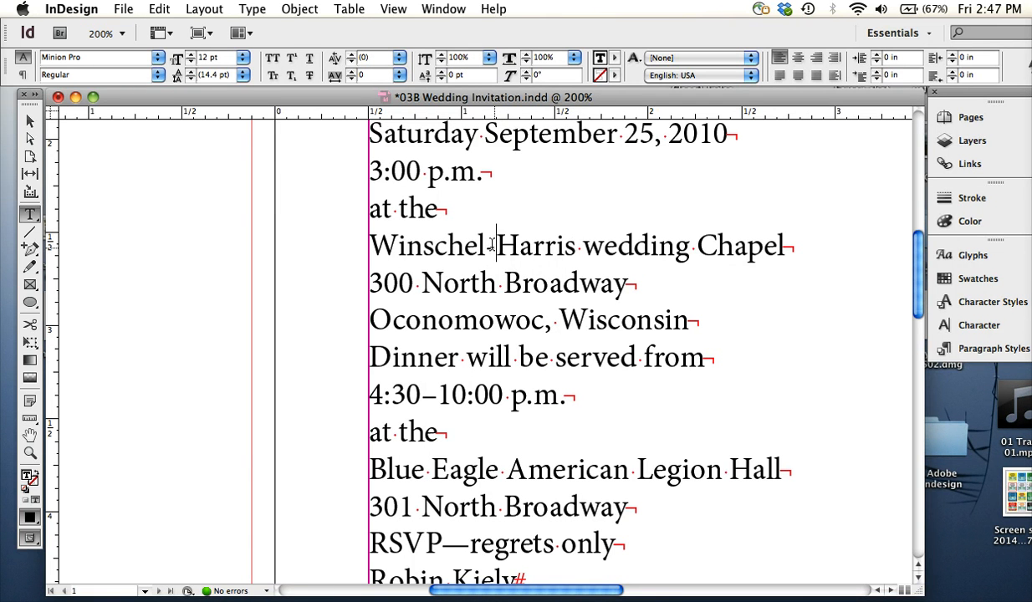
drag(495, 245, 487, 245)
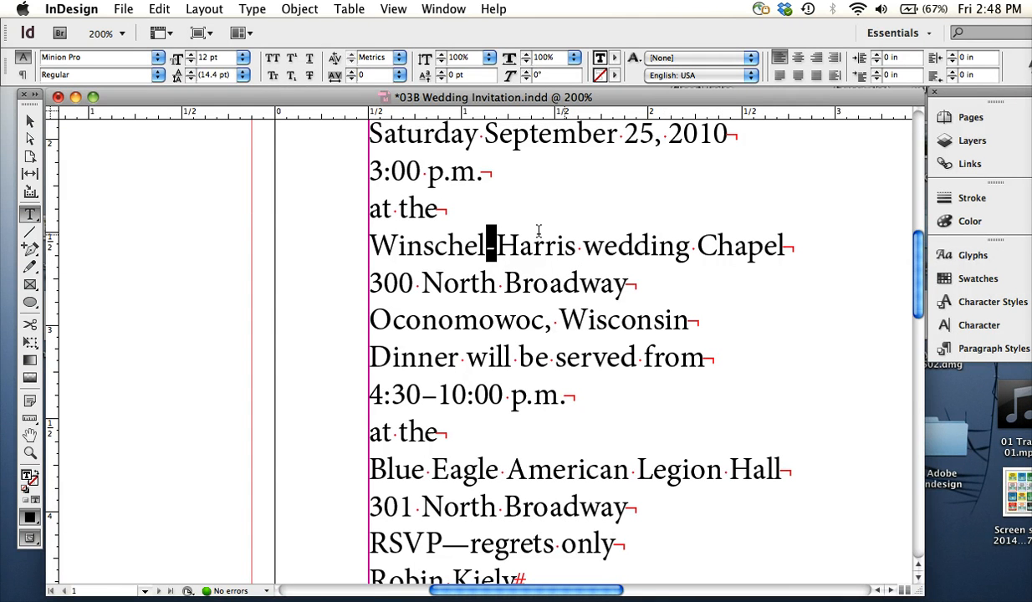
click(505, 247)
drag(499, 248, 487, 247)
click(627, 280)
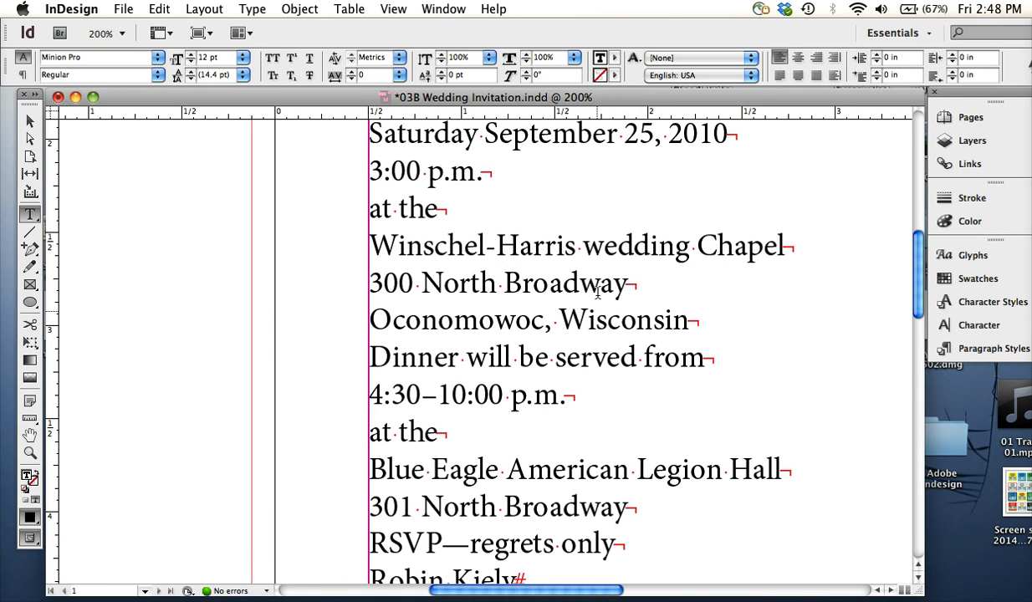
click(493, 246)
key(shift+Left)
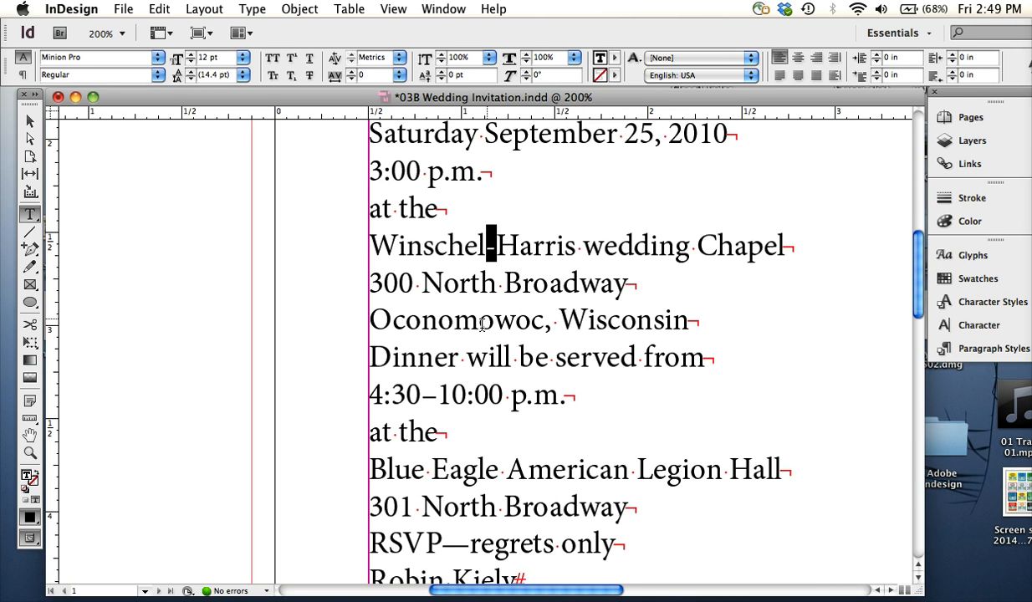
Try an extra en dash and an em dash between 4:30 and 10:00 in the dinner hours
click(420, 389)
key(shift+Right)
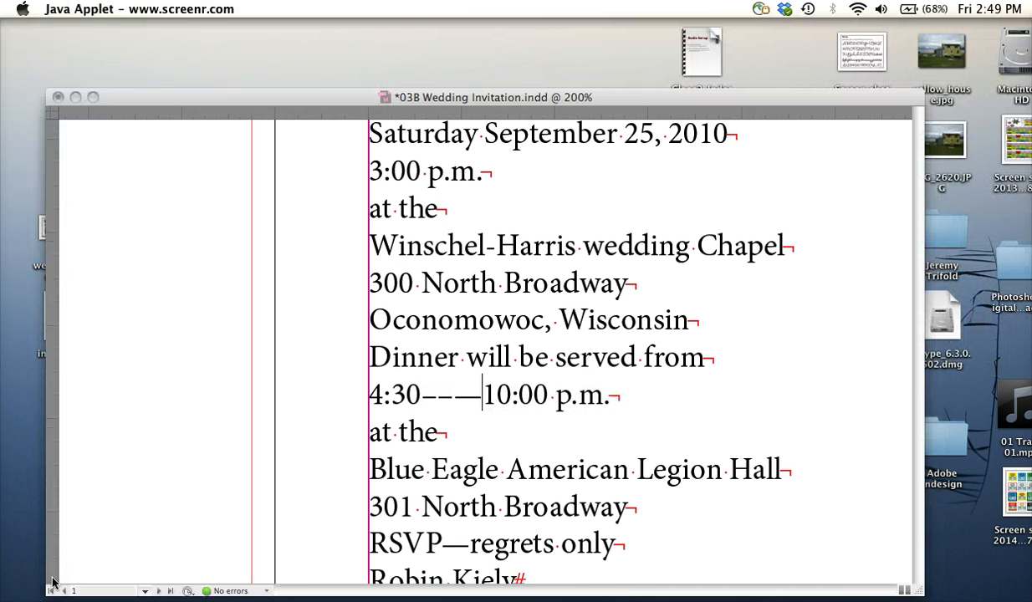
click(71, 559)
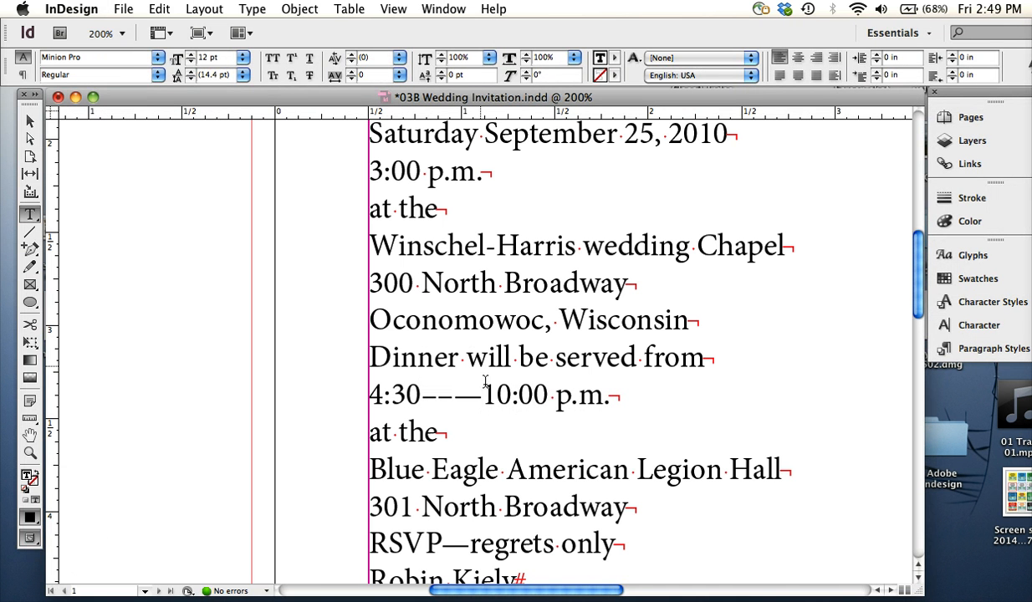
Replace all the dashes between 4:30 and 10:00 p.m. in the dinner hours with a single hyphen
drag(467, 393, 444, 398)
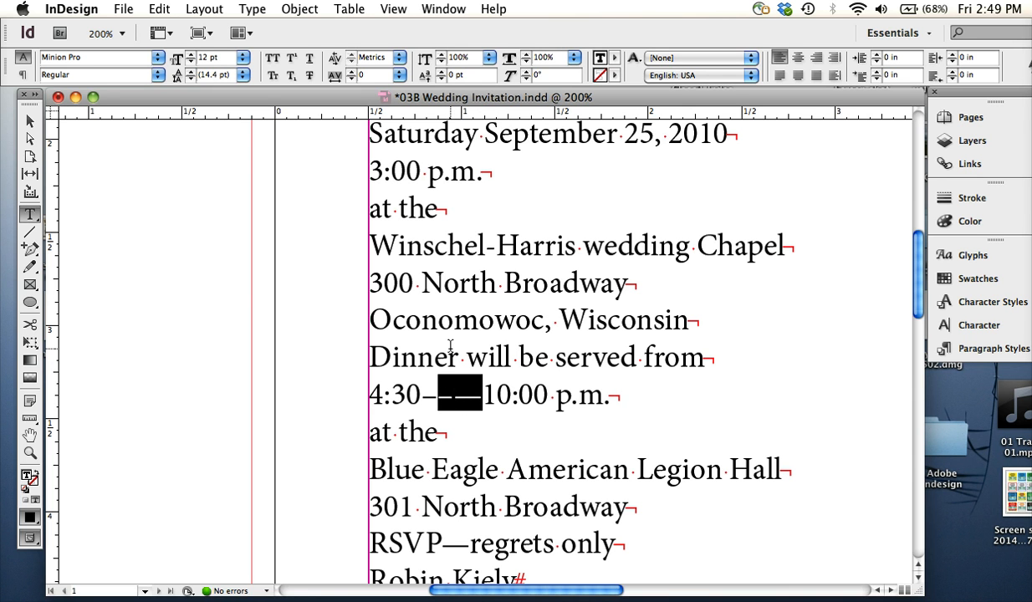
key(BackSpace)
key(BackSpace)
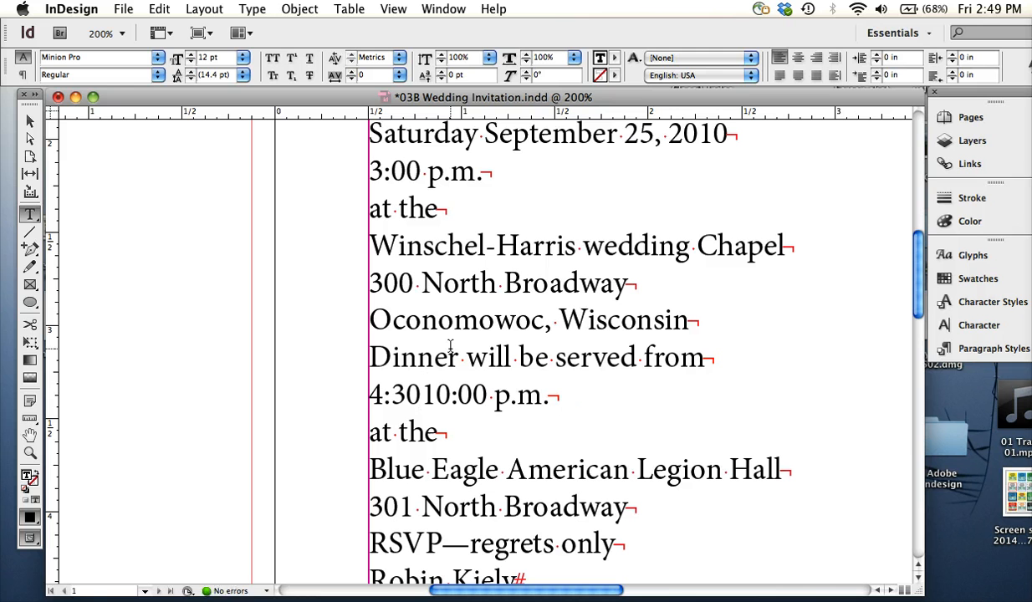
text(_)
key(BackSpace)
text(-)
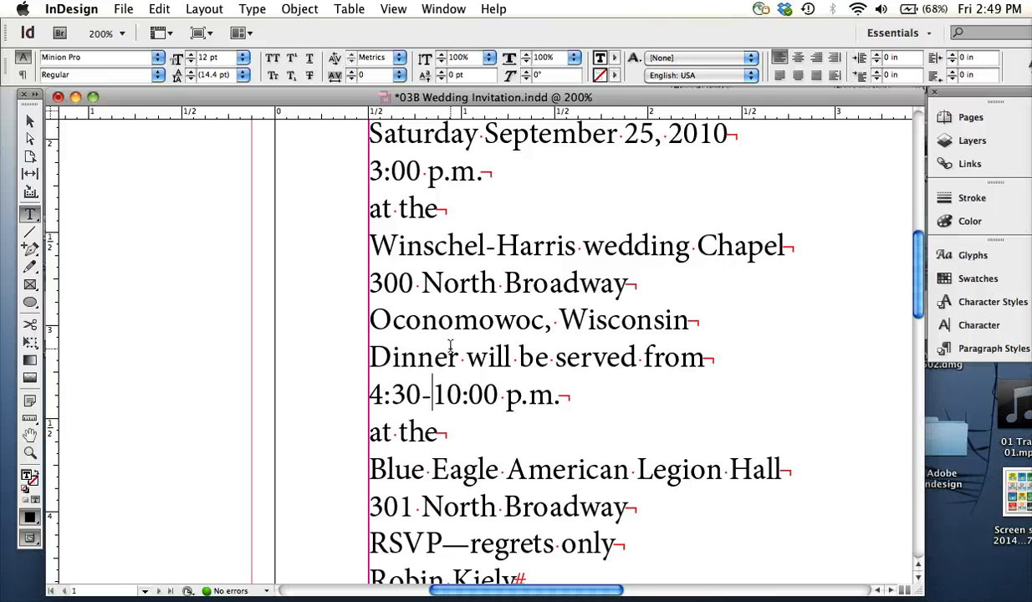
Add an en dash and an em dash after the hyphen in the dinner hours for comparison, and delete both
text(–)
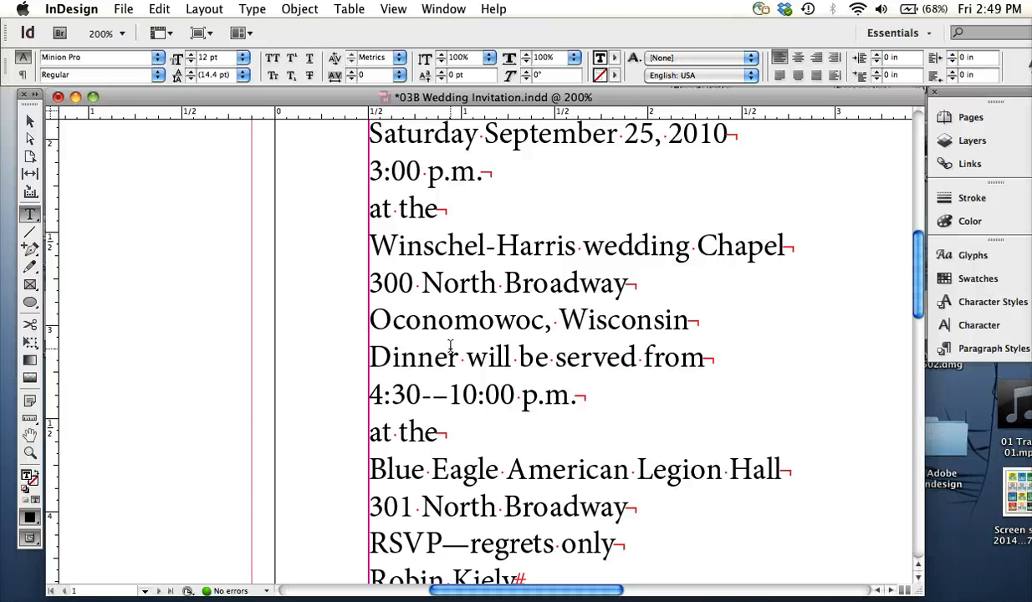
text(—)
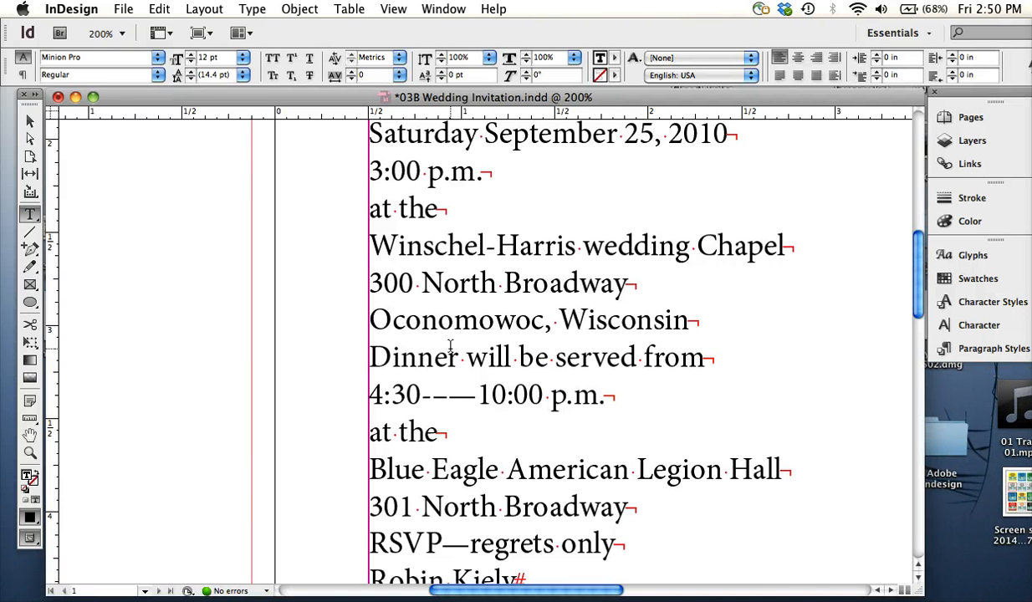
key(BackSpace)
key(BackSpace)
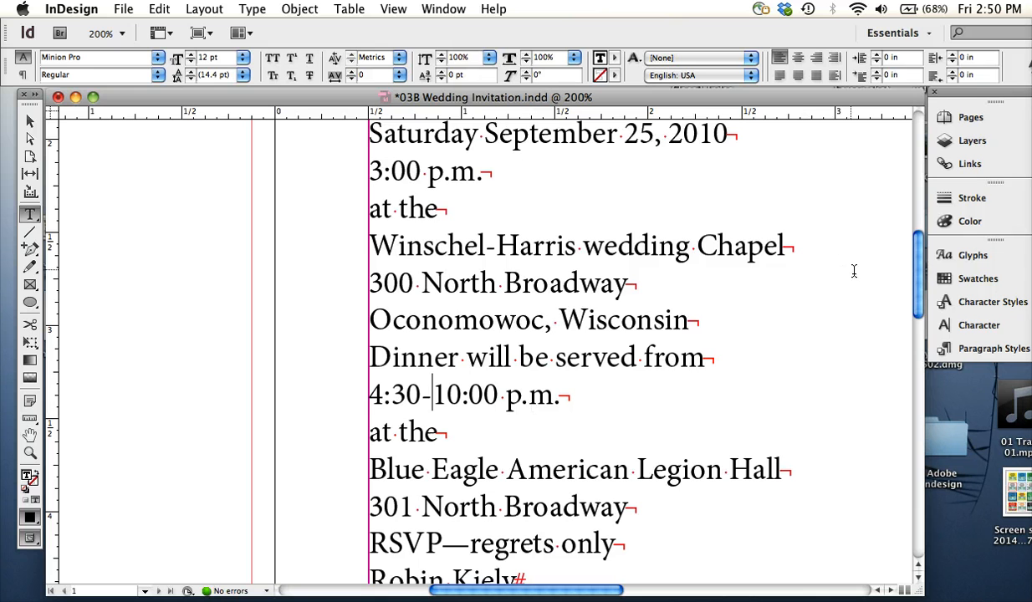
Examine the em dash between RSVP and "regrets only" near the end of the invitation text
scroll(899, 310, down, 5)
drag(907, 328, 903, 327)
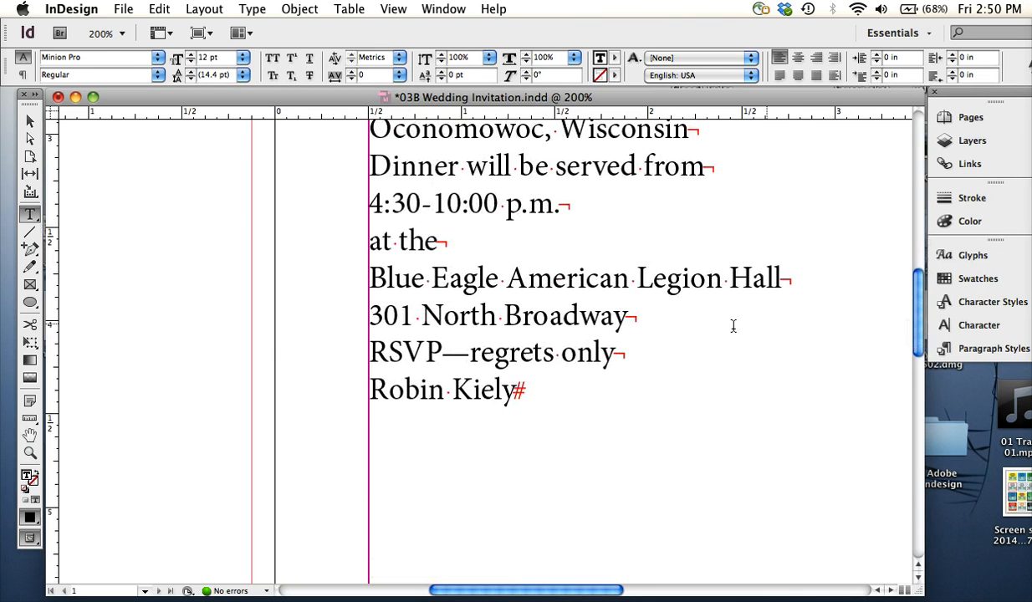
drag(443, 356, 470, 355)
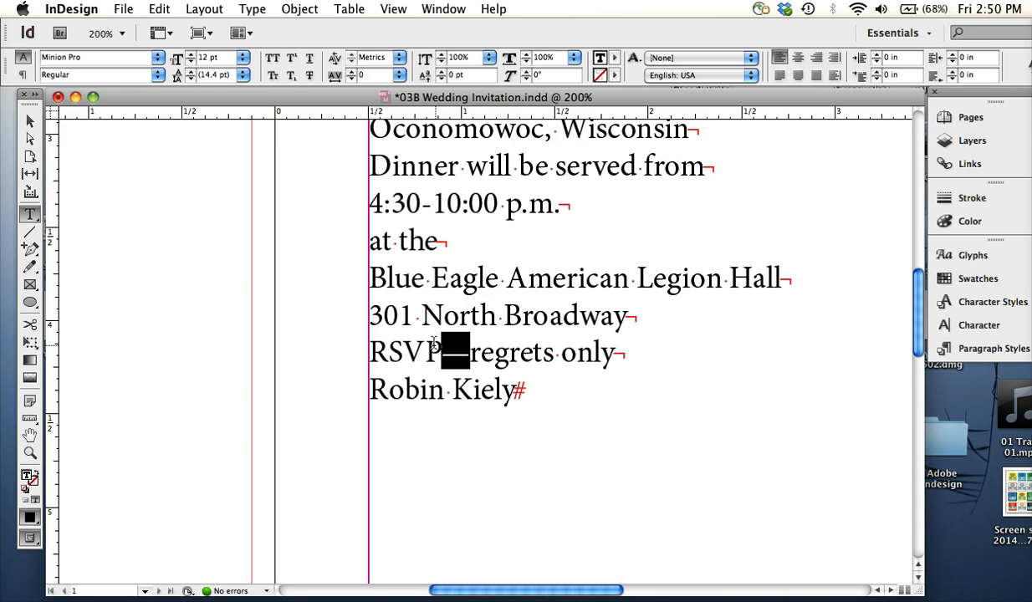
click(532, 351)
click(555, 350)
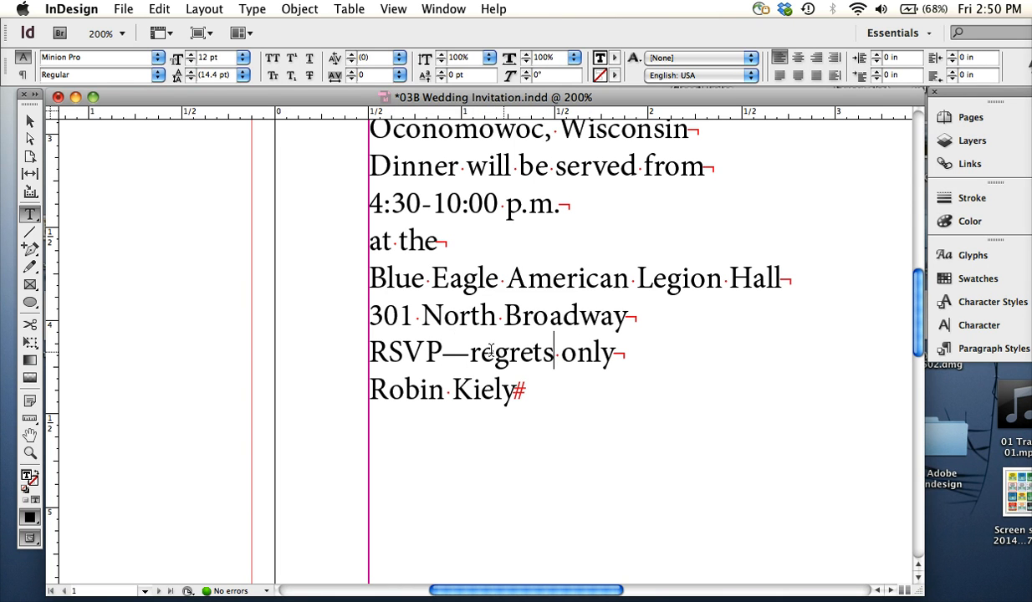